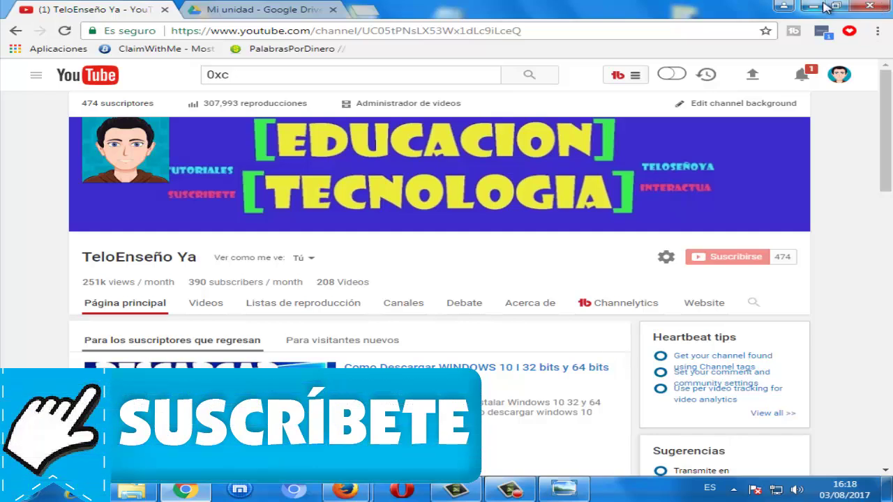
Step: Minimize the browser and view the Seguridad permissions in the properties of the desktop folder Nueva carpeta, then close the properties
click(820, 6)
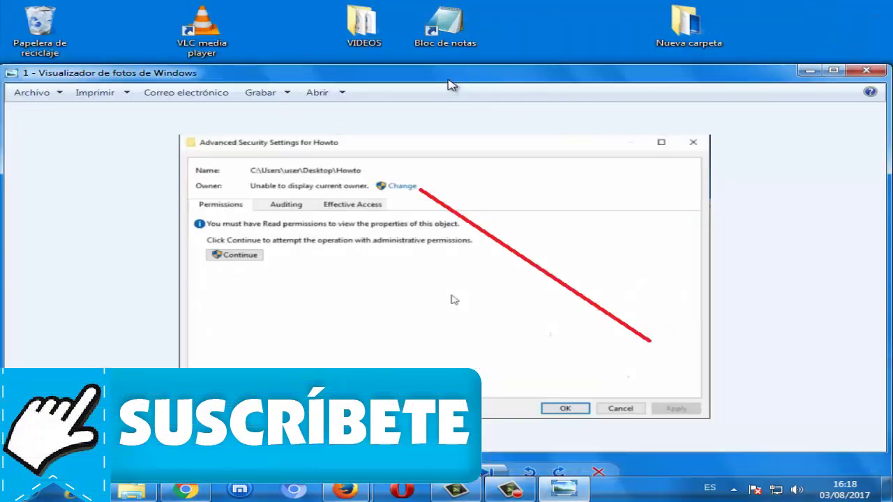
right_click(685, 28)
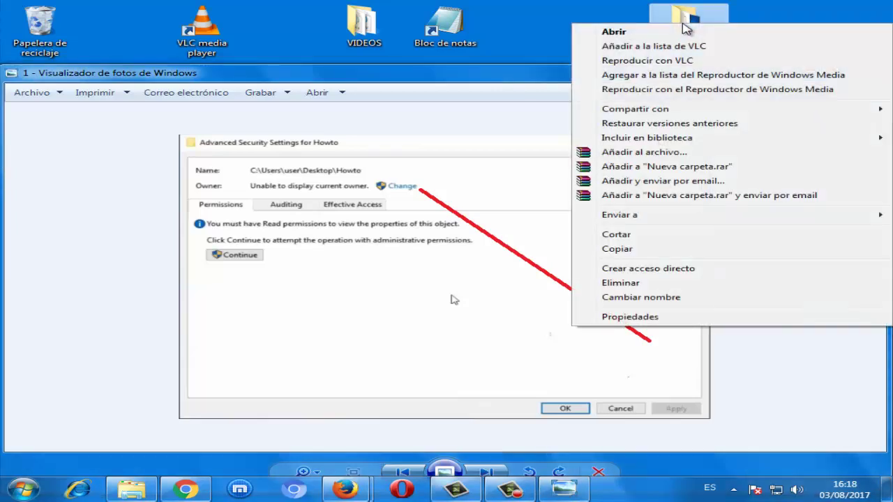
click(633, 317)
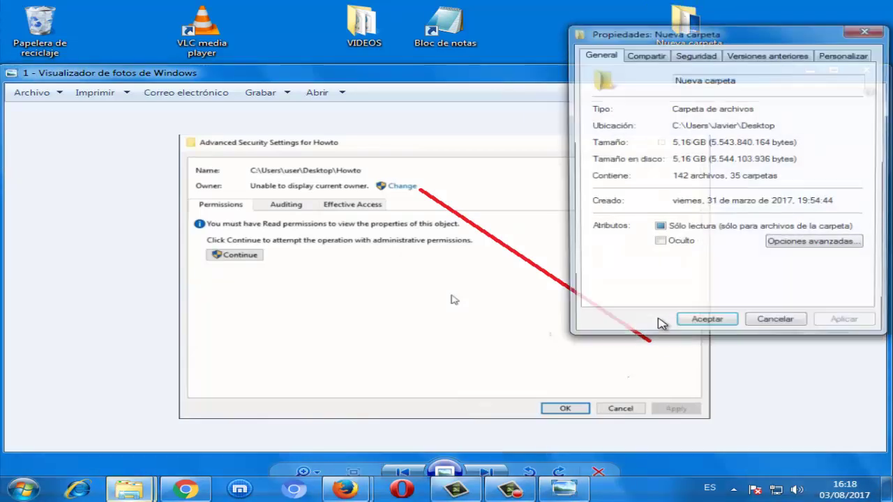
drag(710, 42, 613, 42)
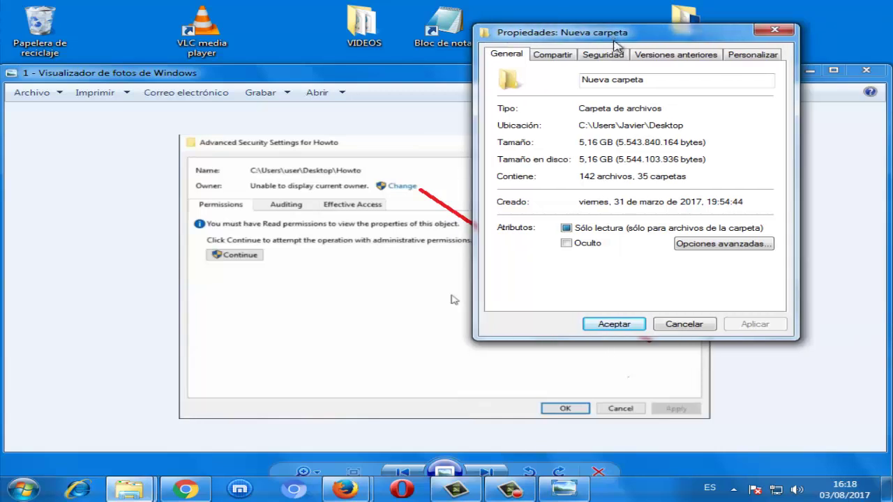
click(607, 56)
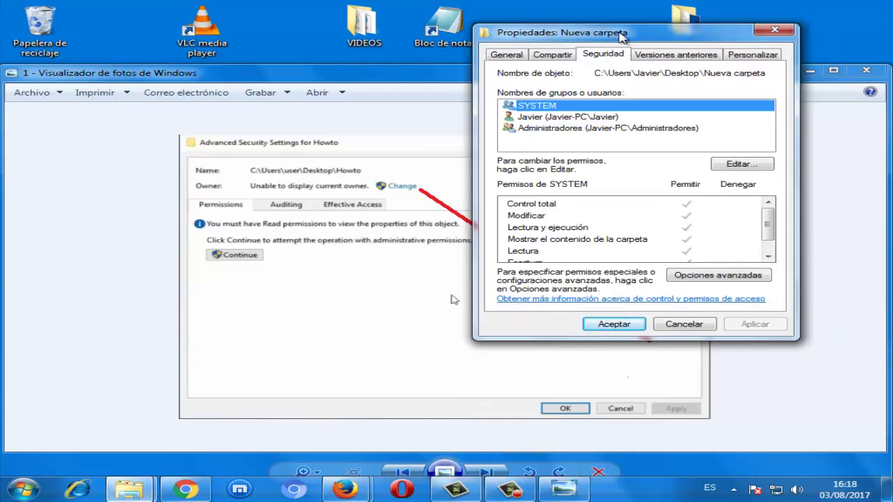
drag(620, 34, 666, 46)
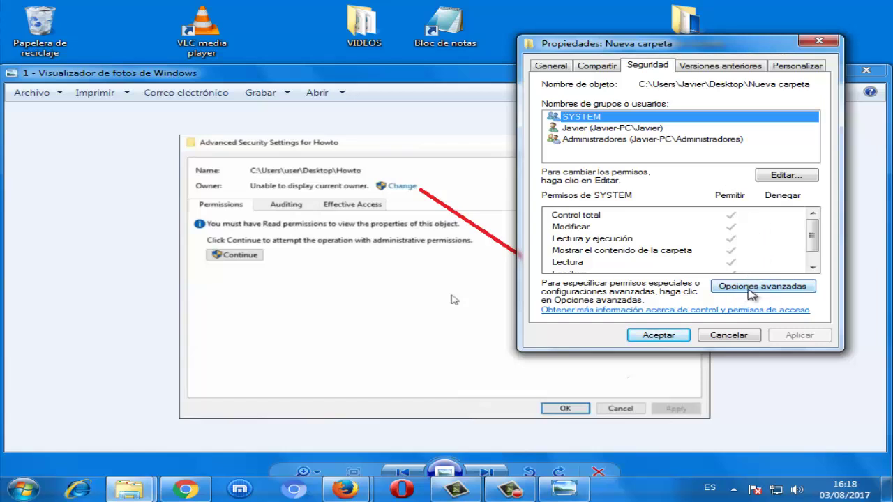
drag(659, 54, 661, 269)
drag(454, 300, 594, 155)
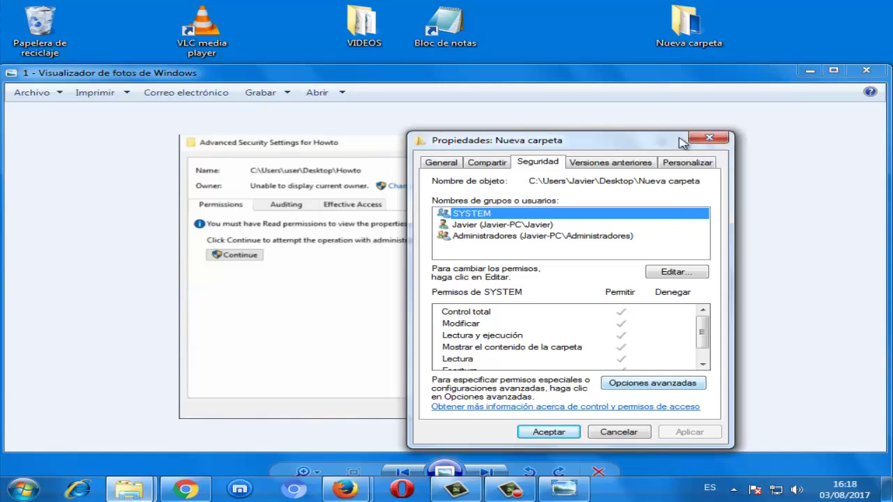
click(708, 138)
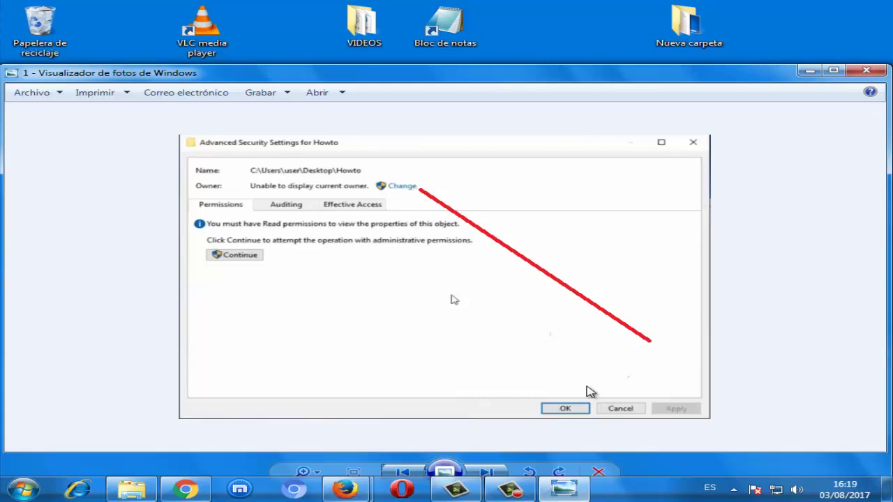
Step: View the second and third reference images in Windows Photo Viewer, dismissing the color scheme prompt without choosing an option
click(486, 472)
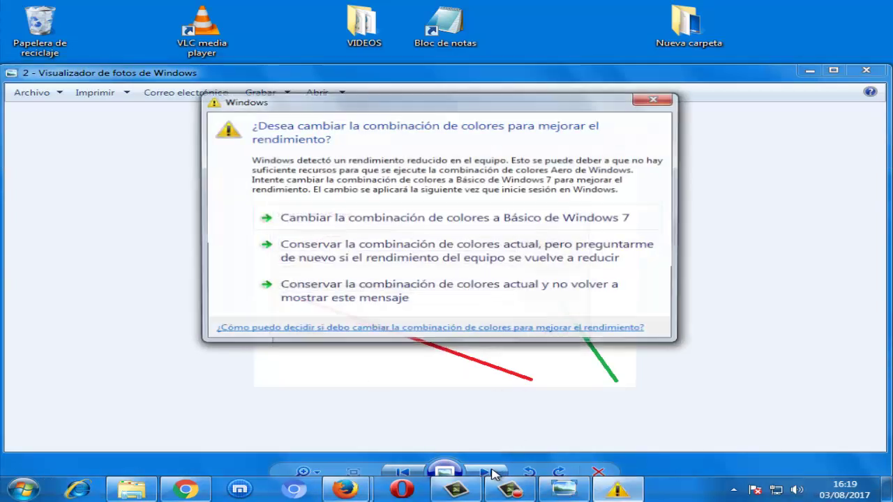
click(656, 100)
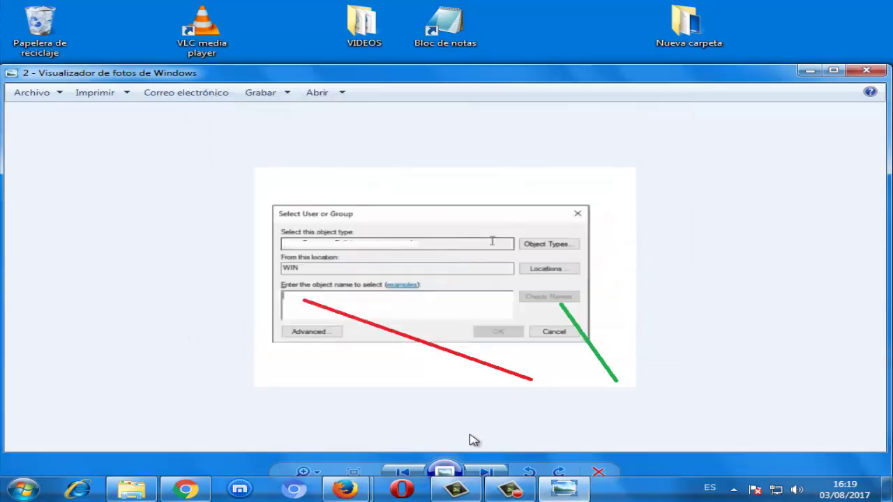
click(486, 476)
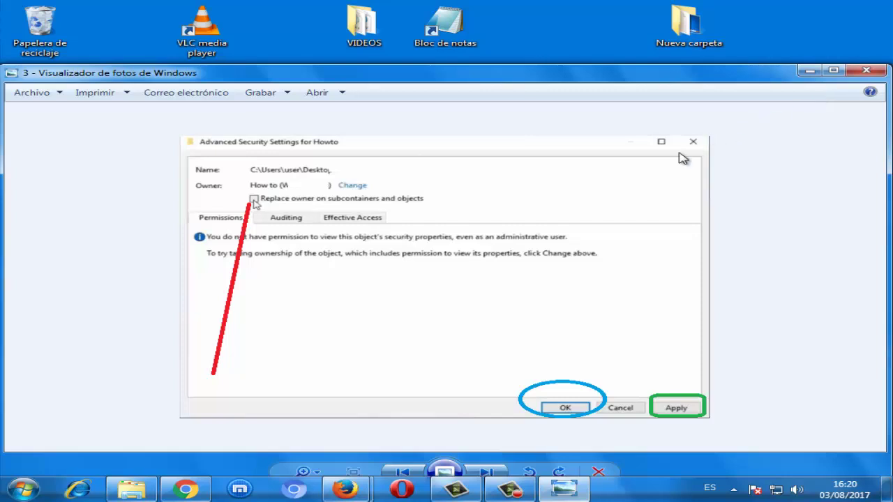
Step: Switch to the Documentos de Registros folder, examine the registry entries of the Instalar file in Notepad, and close it
click(133, 489)
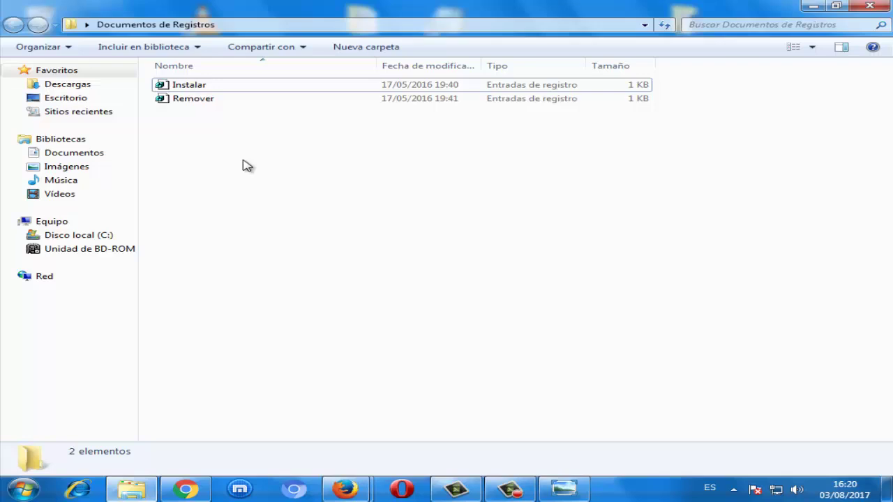
right_click(196, 86)
click(251, 108)
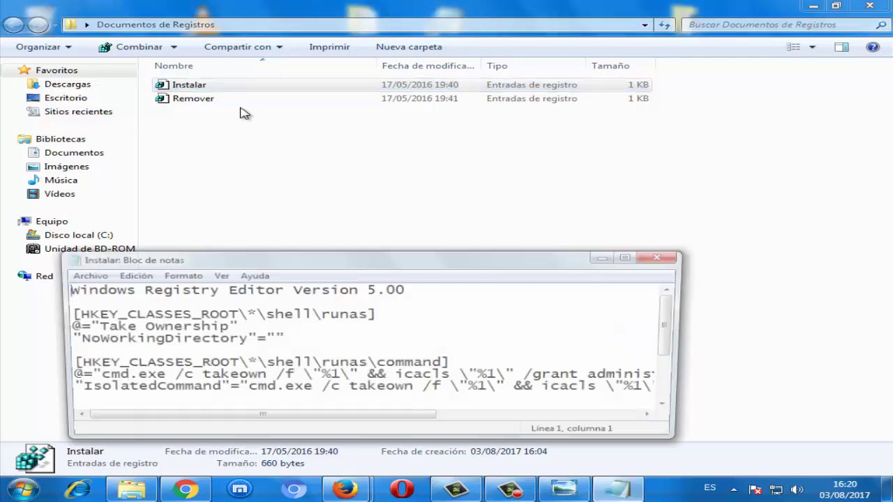
scroll(486, 313, down, 3)
scroll(486, 313, up, 3)
scroll(487, 313, down, 3)
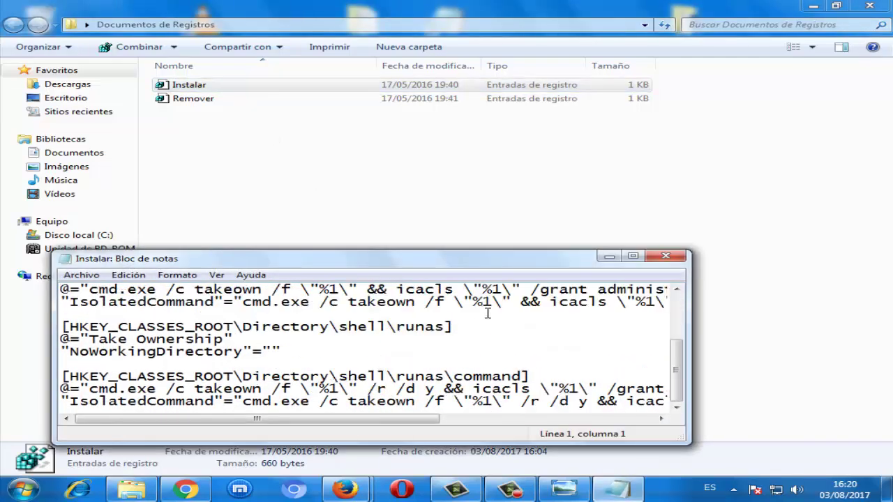
scroll(528, 347, up, 1)
scroll(528, 348, down, 1)
click(666, 256)
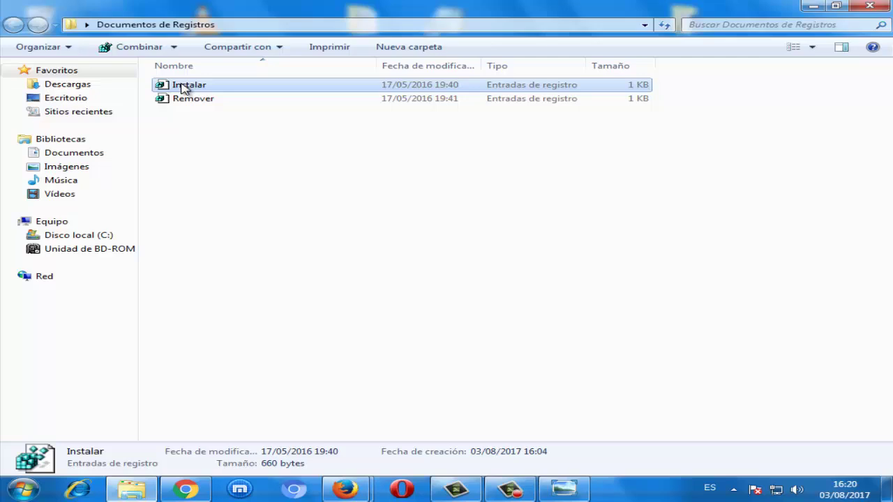
right_click(182, 87)
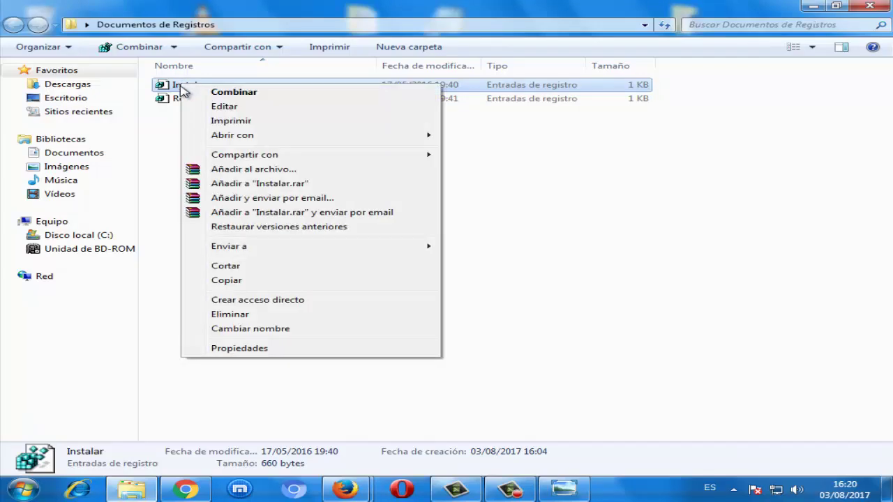
click(160, 135)
click(165, 124)
drag(212, 143, 183, 133)
click(207, 103)
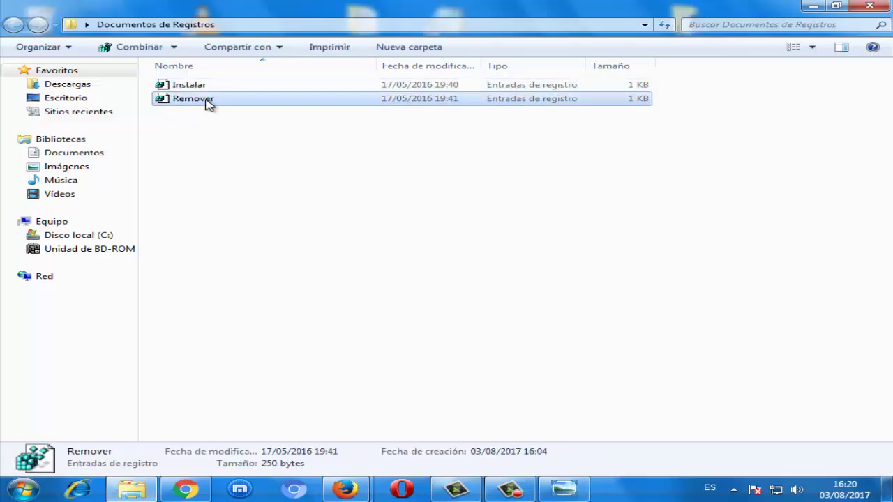
click(197, 86)
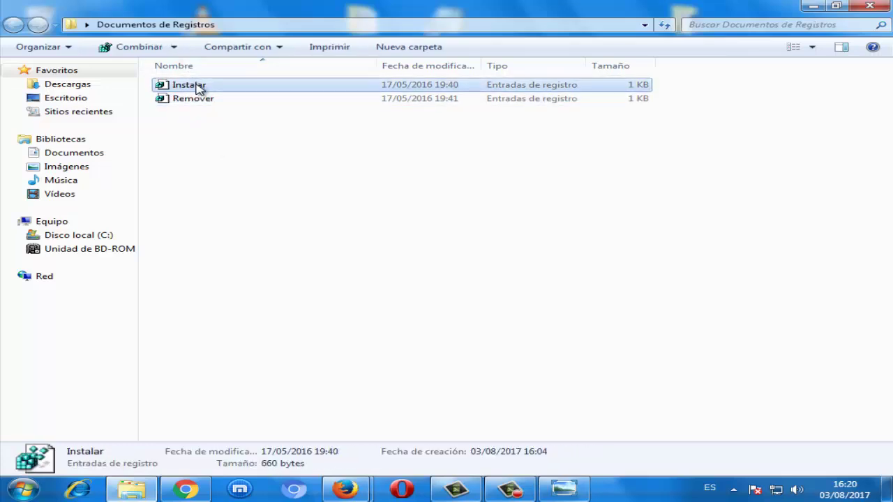
right_click(198, 87)
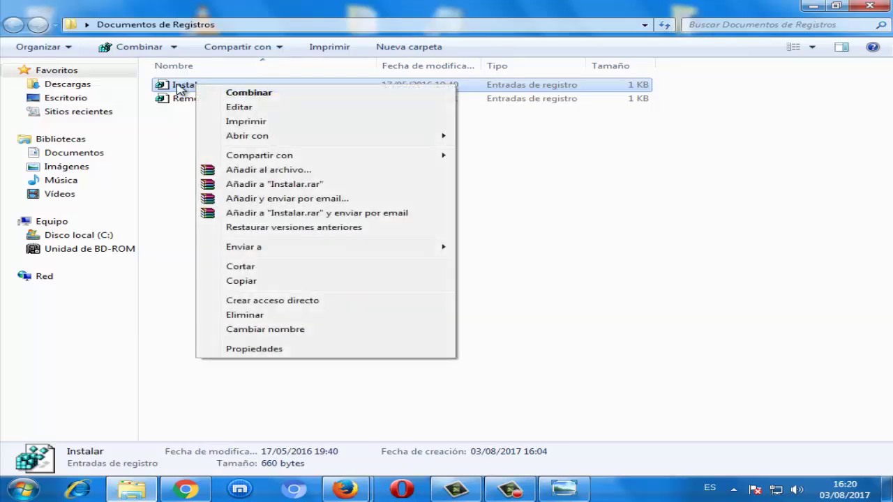
double_click(180, 89)
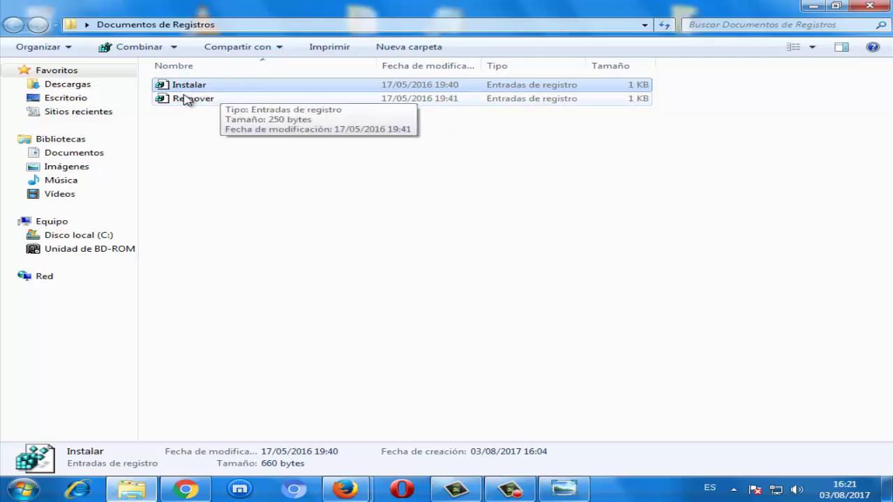
click(216, 101)
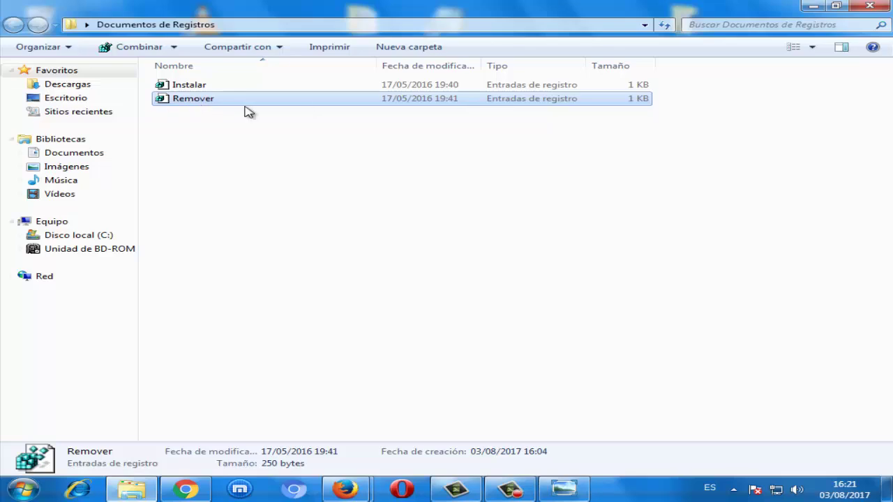
click(290, 259)
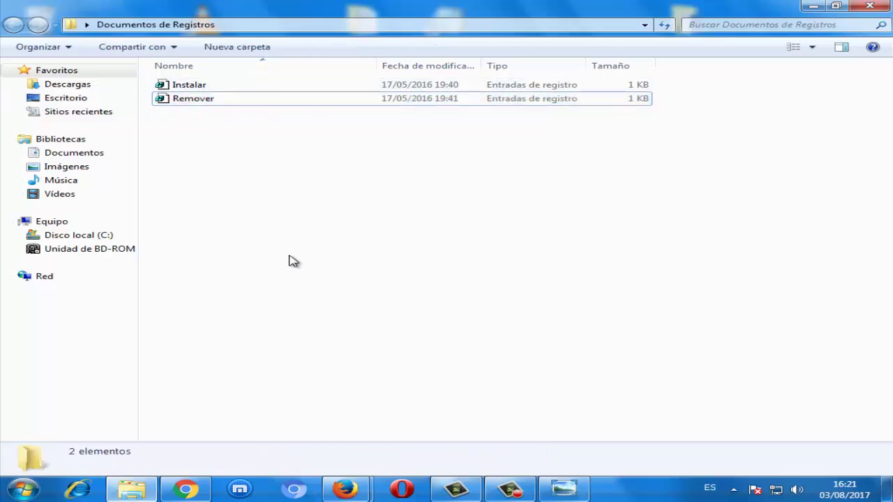